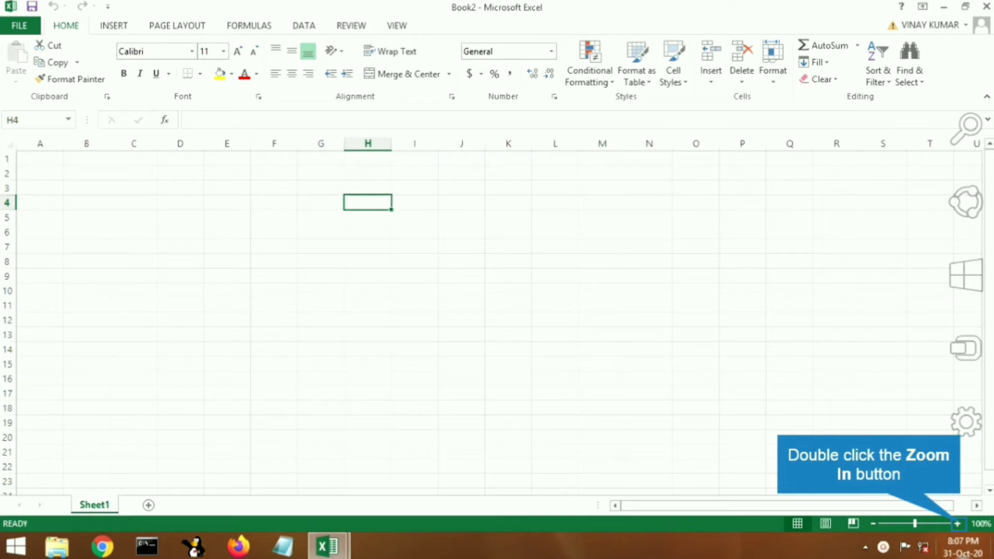
- Zoom the sheet in and autofill jan through dec down cells E4 to E15
{"action": "double_click", "coordinate": [957, 524]}
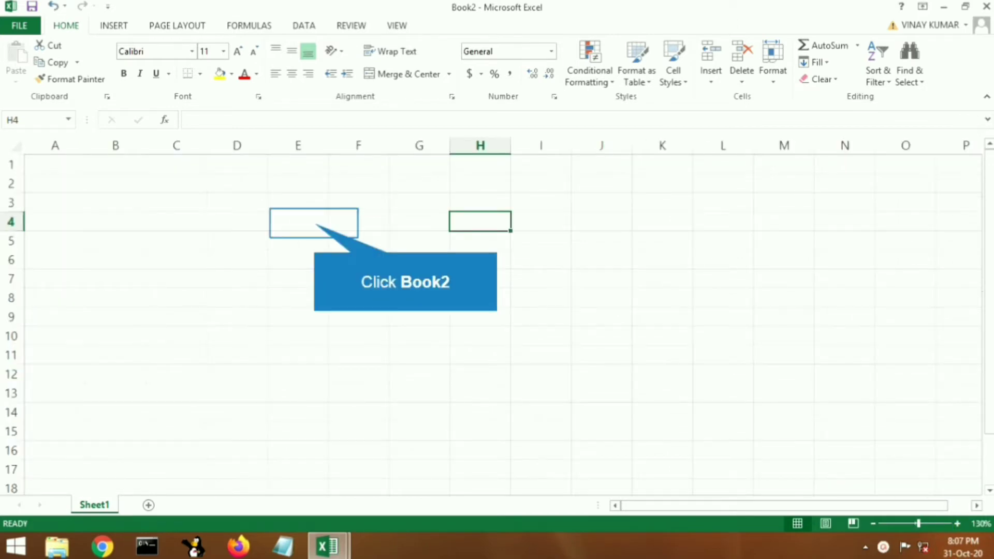
{"action": "left_click", "coordinate": [298, 222]}
{"action": "type", "text": "j"}
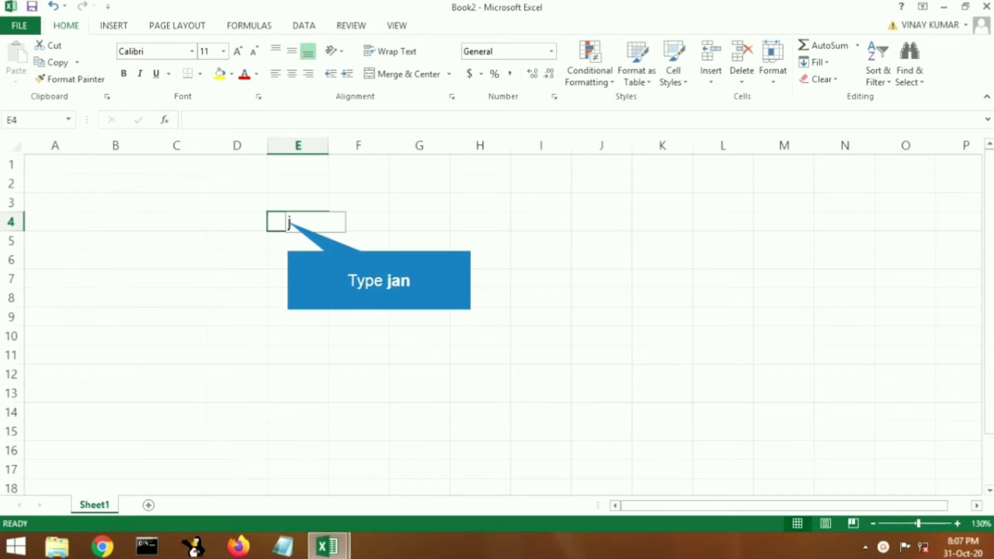
{"action": "type", "text": "an"}
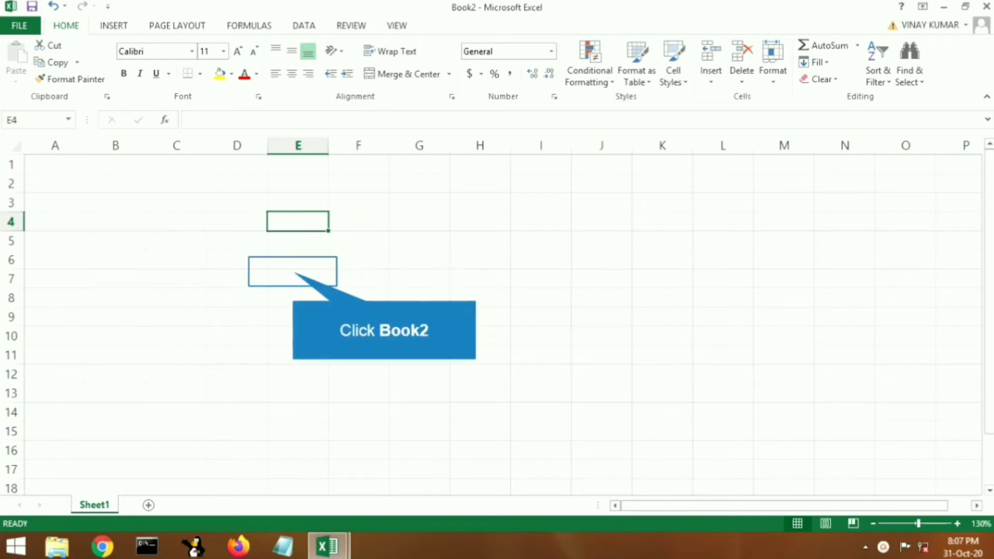
{"action": "type", "text": "jan"}
{"action": "left_click", "coordinate": [327, 230]}
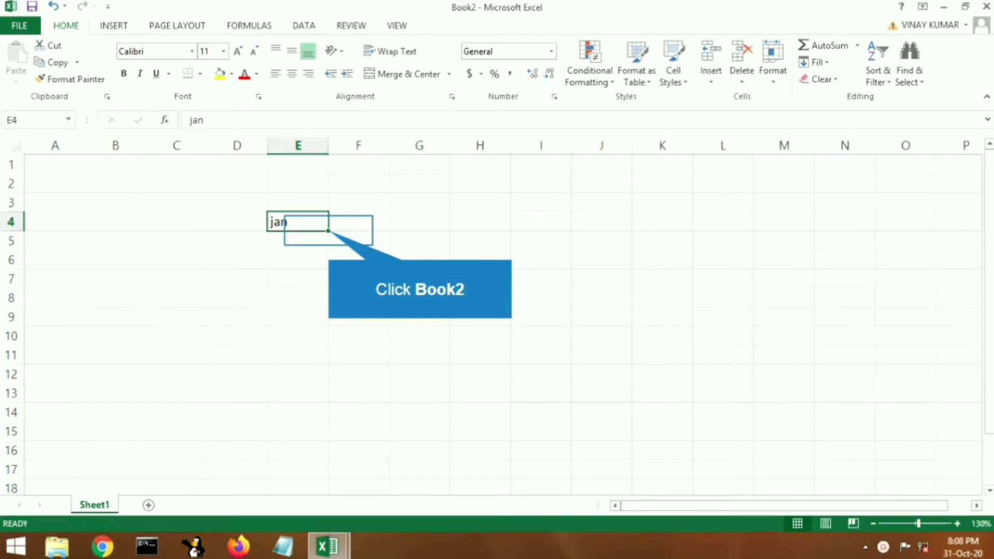
{"action": "left_click_drag", "start_coordinate": [328, 230], "coordinate": [329, 441]}
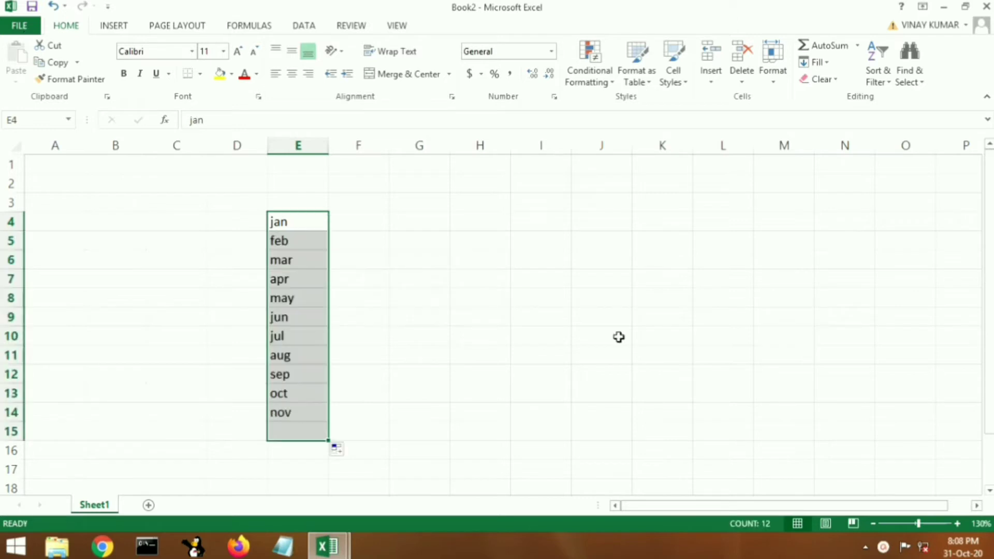
- Enter 01-01-20 in F4 and 01-02-20 in F5, then select both dates
{"action": "left_click", "coordinate": [360, 222]}
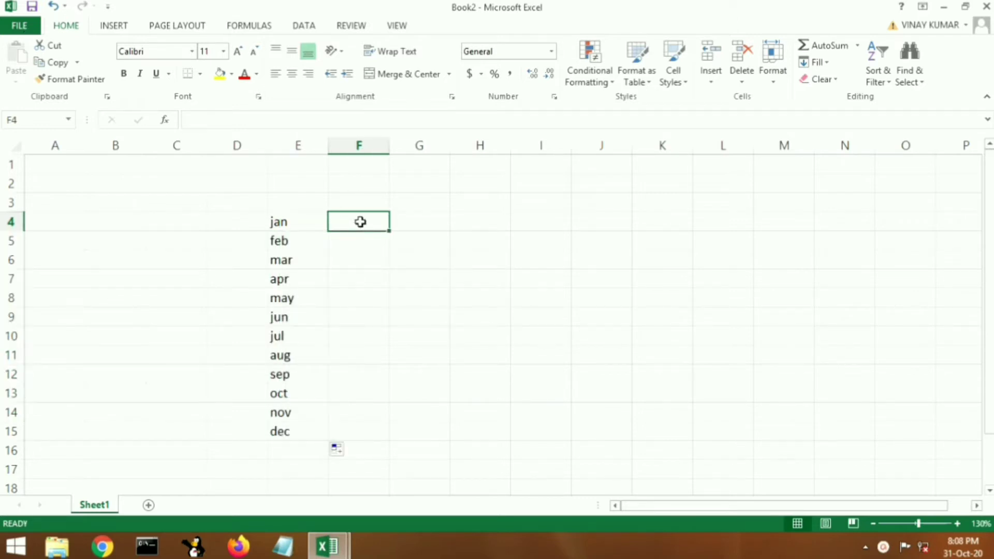
{"action": "type", "text": "01-"}
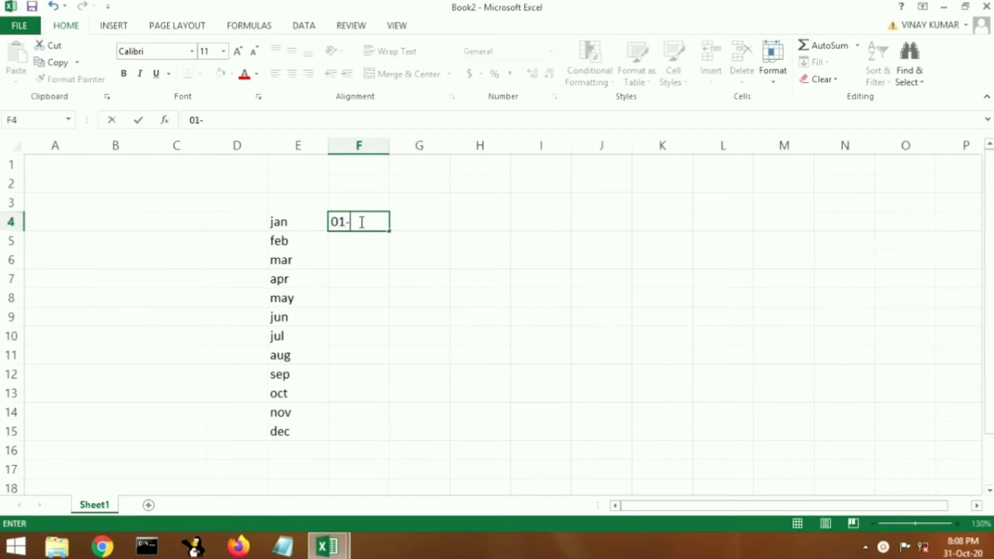
{"action": "type", "text": "01"}
{"action": "type", "text": "-2020"}
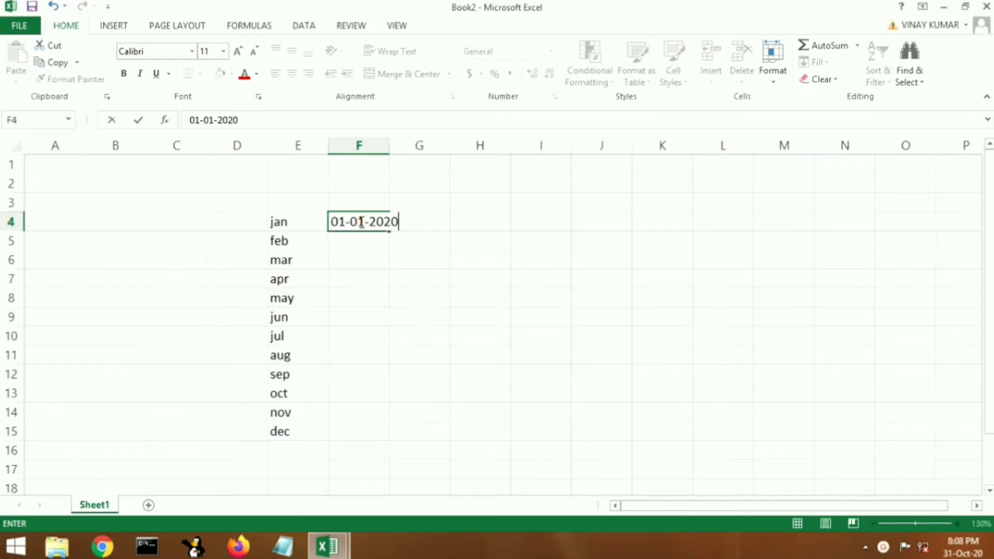
{"action": "key", "text": "Return"}
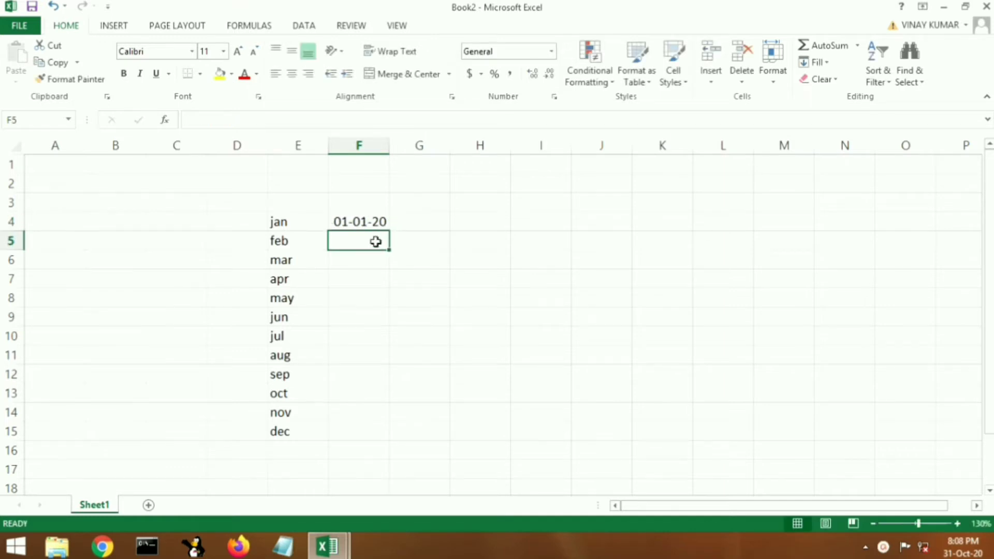
{"action": "type", "text": "01"}
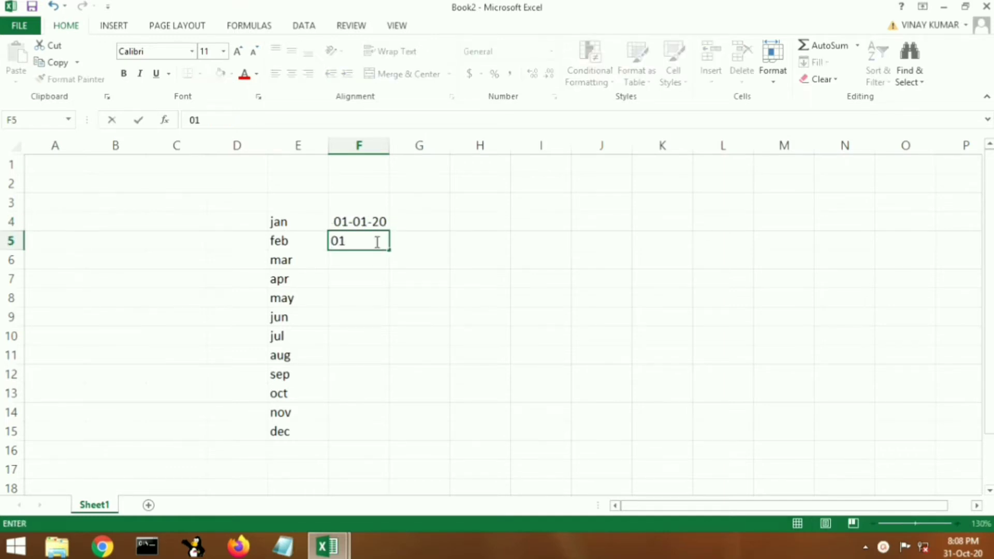
{"action": "type", "text": "-02"}
{"action": "type", "text": "-2"}
{"action": "type", "text": "02"}
{"action": "key", "text": "Return"}
{"action": "left_click_drag", "start_coordinate": [368, 222], "coordinate": [388, 244]}
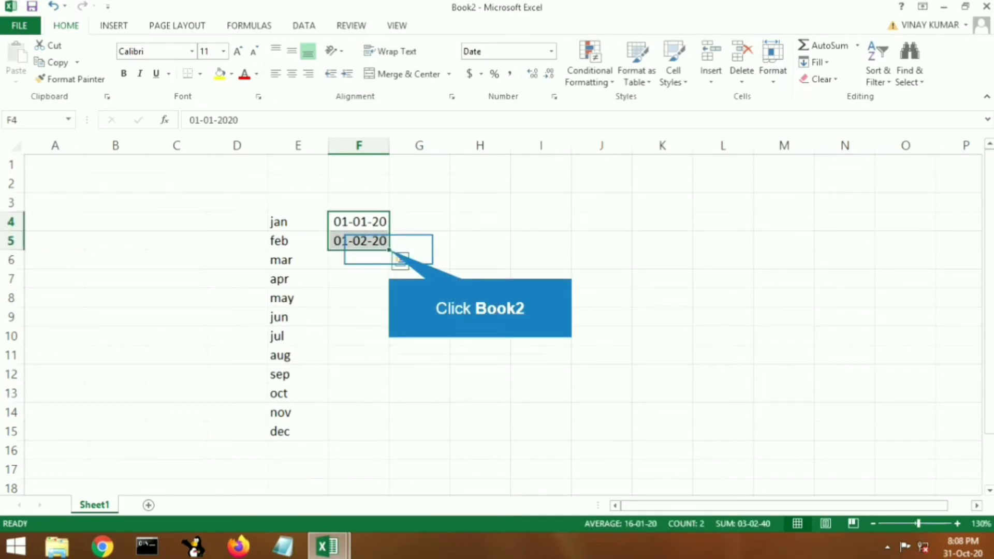
- Fill the start dates down to F15, copy 'to' down G4:G15, and enter 31-01-20 in H4
{"action": "double_click", "coordinate": [390, 249]}
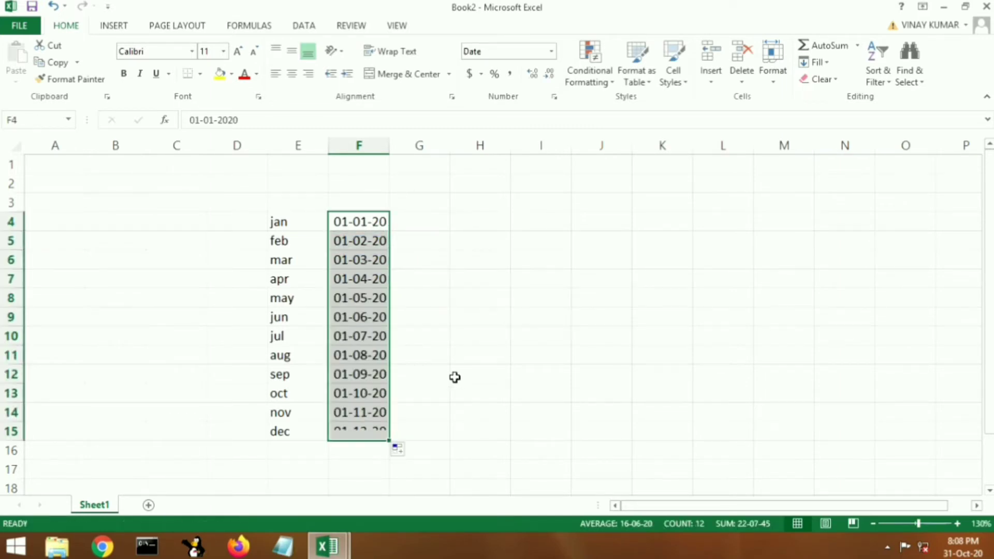
{"action": "left_click", "coordinate": [461, 352]}
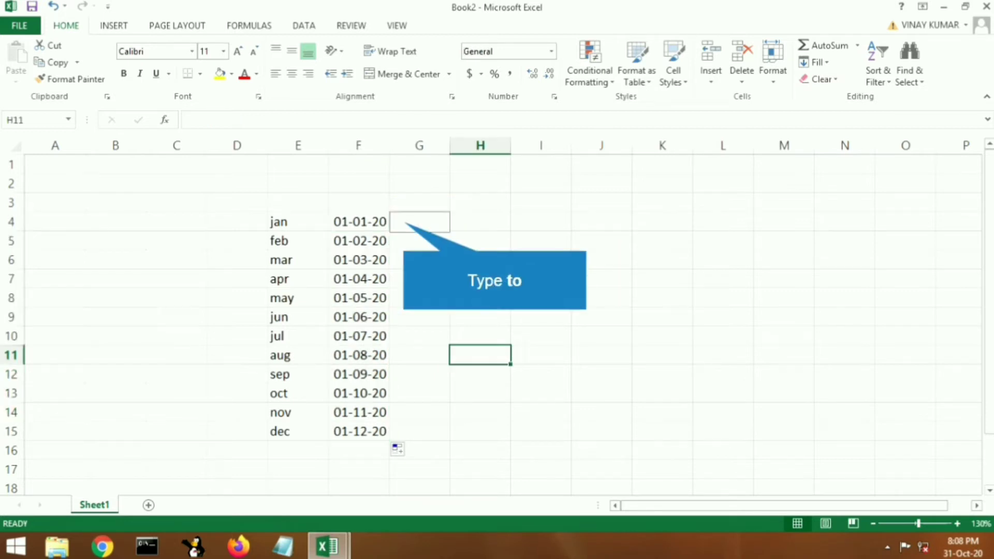
{"action": "type", "text": "t"}
{"action": "type", "text": "o"}
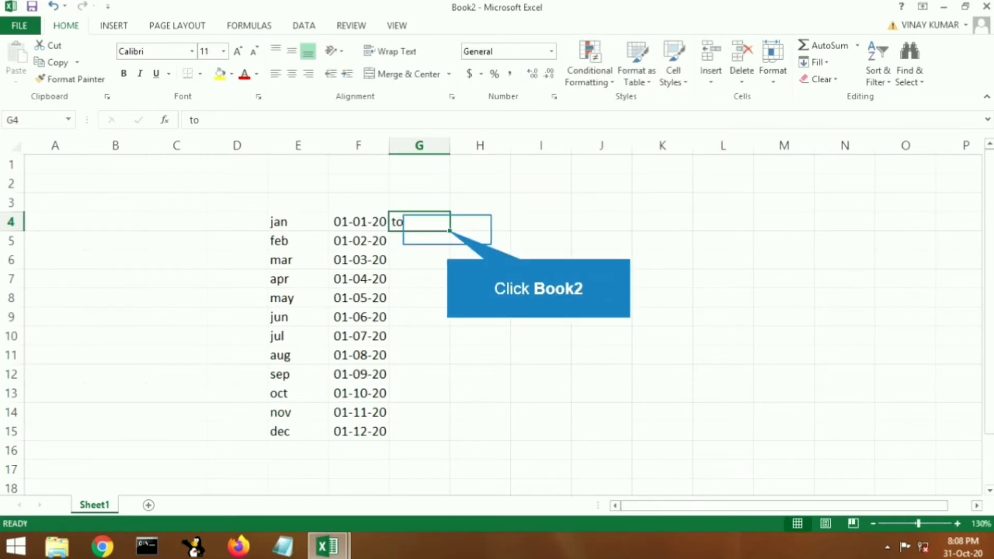
{"action": "left_click_drag", "start_coordinate": [450, 231], "coordinate": [451, 440]}
{"action": "type", "text": "3"}
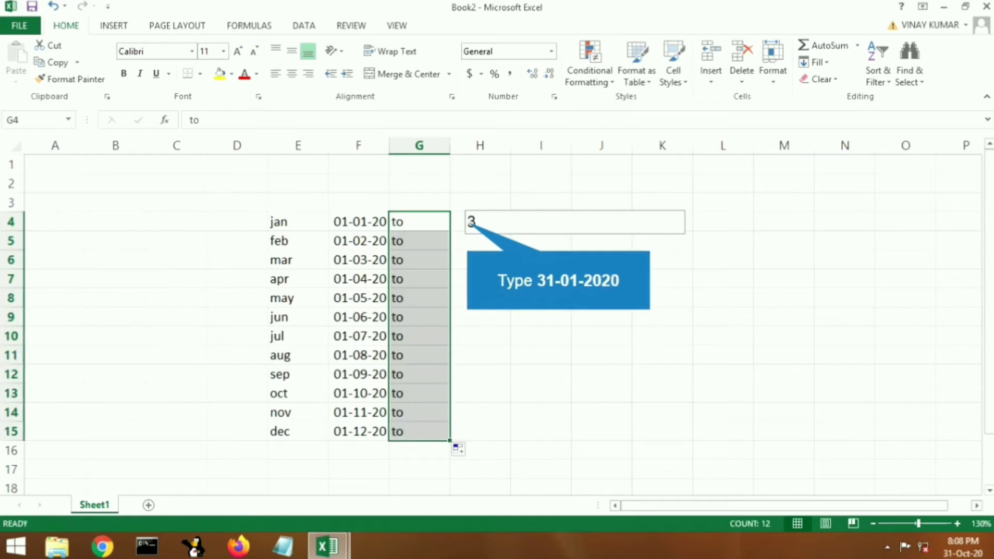
{"action": "type", "text": "1-01-"}
{"action": "type", "text": "20"}
{"action": "type", "text": "20"}
{"action": "key", "text": "Return"}
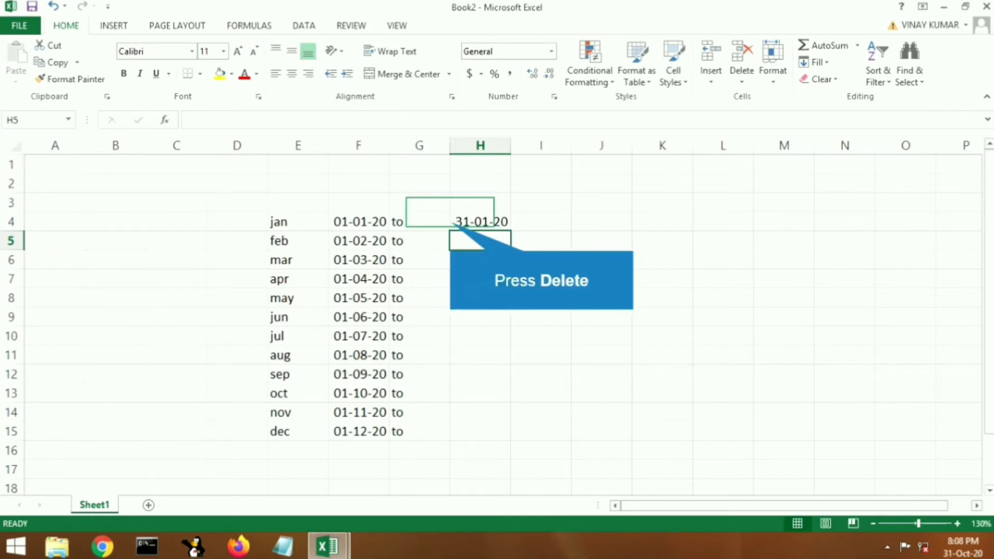
- Replace the typed date in H4 with =EOMONTH(F4,0) for month-end dates
{"action": "key", "text": "Up"}
{"action": "key", "text": "Delete"}
{"action": "type", "text": "="}
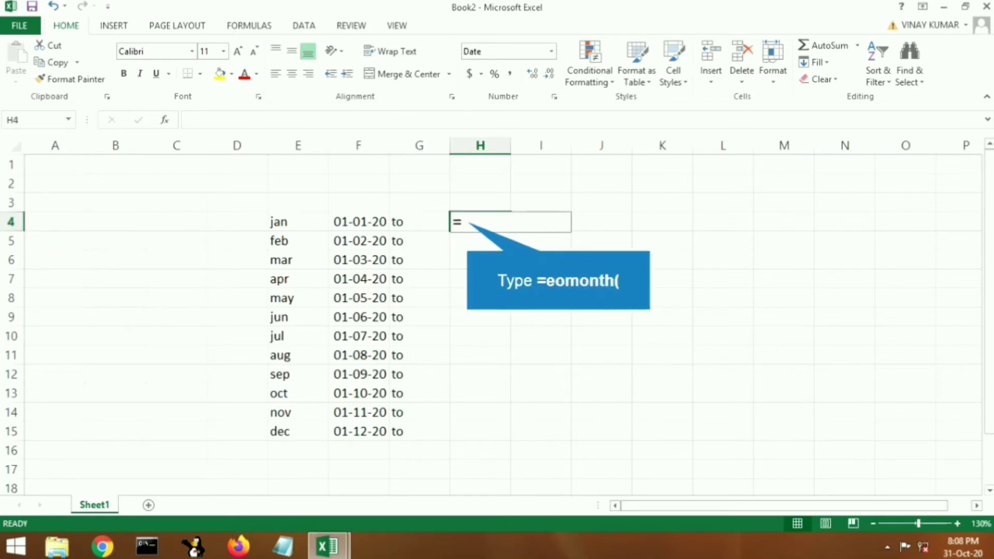
{"action": "type", "text": "eo"}
{"action": "type", "text": "mon"}
{"action": "type", "text": "th"}
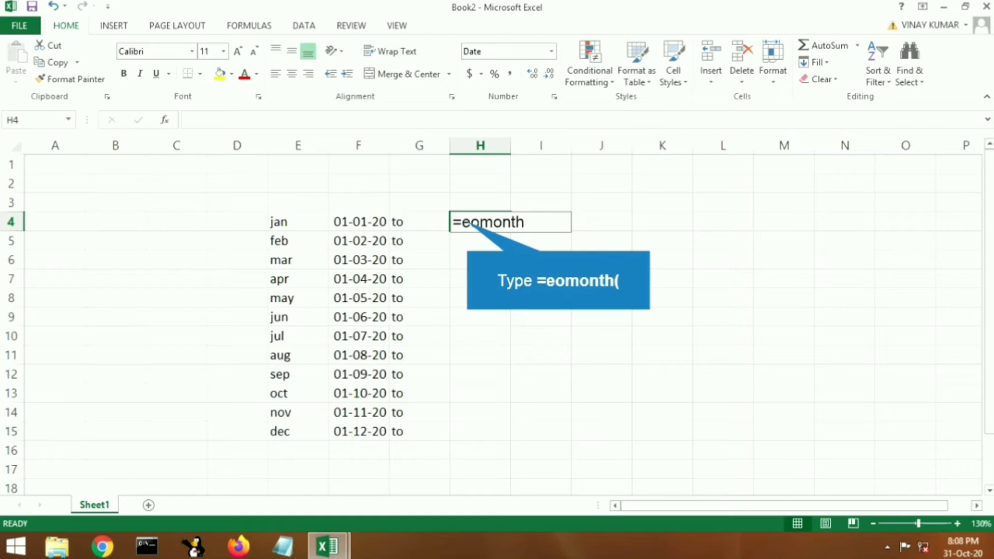
{"action": "type", "text": "("}
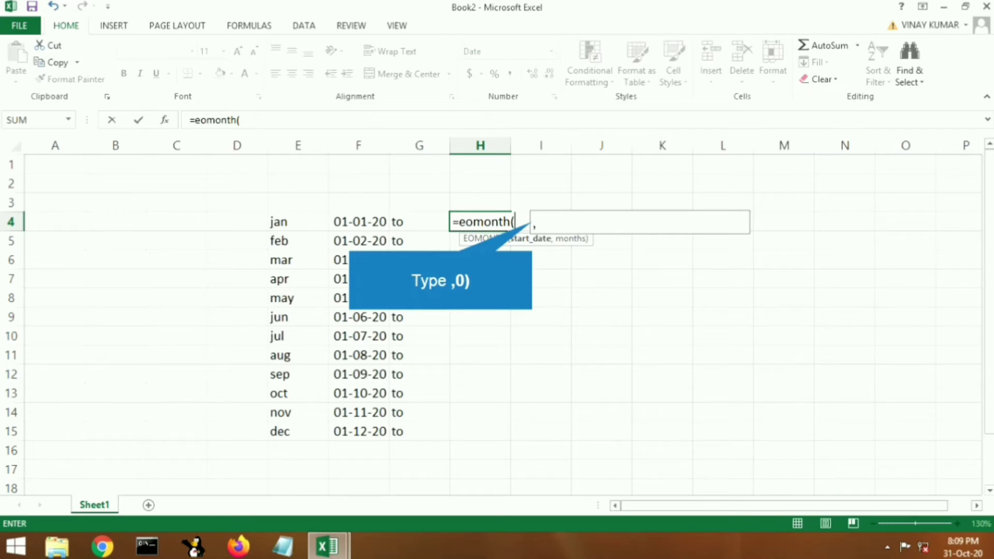
{"action": "type", "text": "0"}
{"action": "type", "text": ")"}
{"action": "key", "text": "Return"}
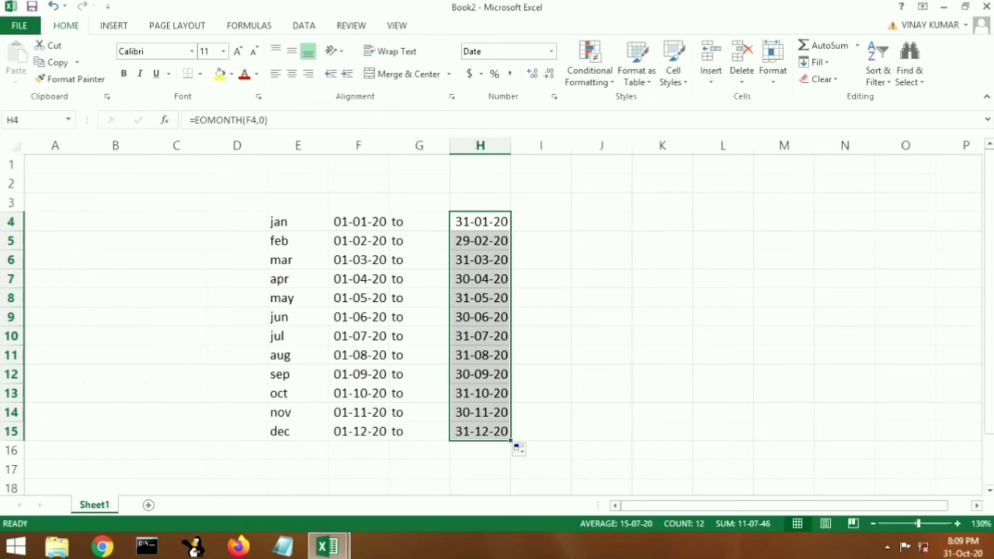
{"action": "scroll", "coordinate": [621, 363], "scroll_direction": "down", "scroll_amount": 3}
{"action": "scroll", "coordinate": [608, 366], "scroll_direction": "down", "scroll_amount": 1}
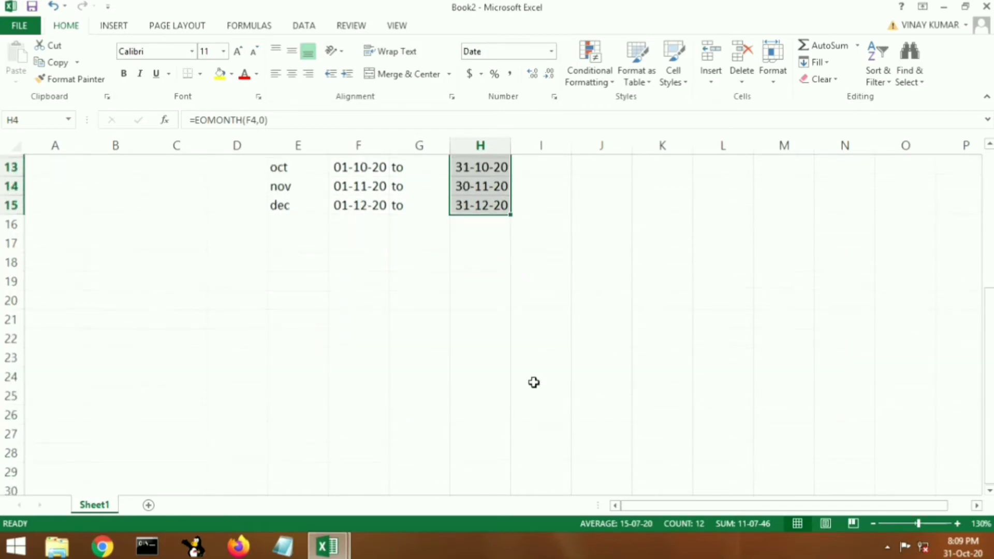
{"action": "scroll", "coordinate": [356, 283], "scroll_direction": "down", "scroll_amount": 3}
{"action": "scroll", "coordinate": [335, 271], "scroll_direction": "up", "scroll_amount": 2}
{"action": "scroll", "coordinate": [311, 279], "scroll_direction": "up", "scroll_amount": 2}
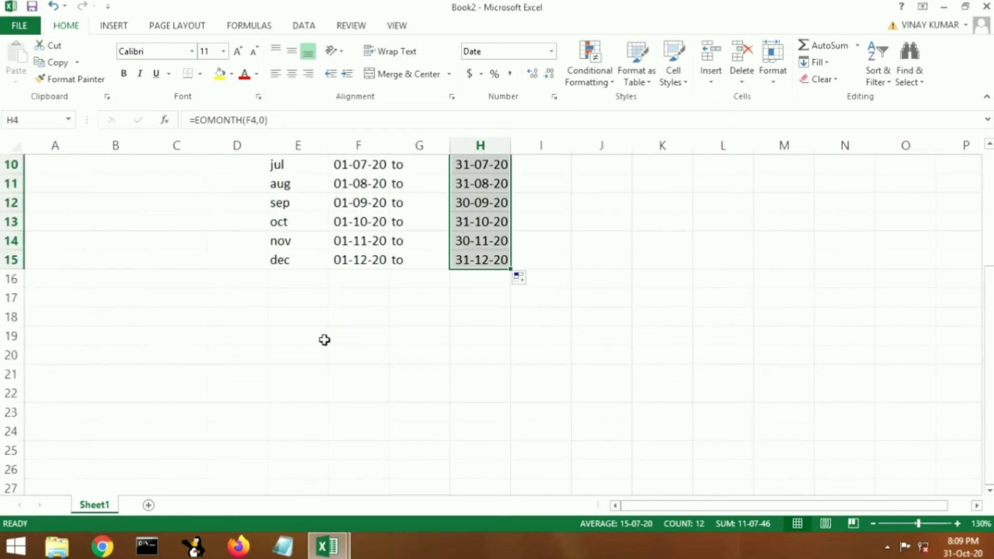
- Enter 01-01-20 in F19 and begin typing 'to' in the cell beside it
{"action": "left_click", "coordinate": [331, 340]}
{"action": "type", "text": "01"}
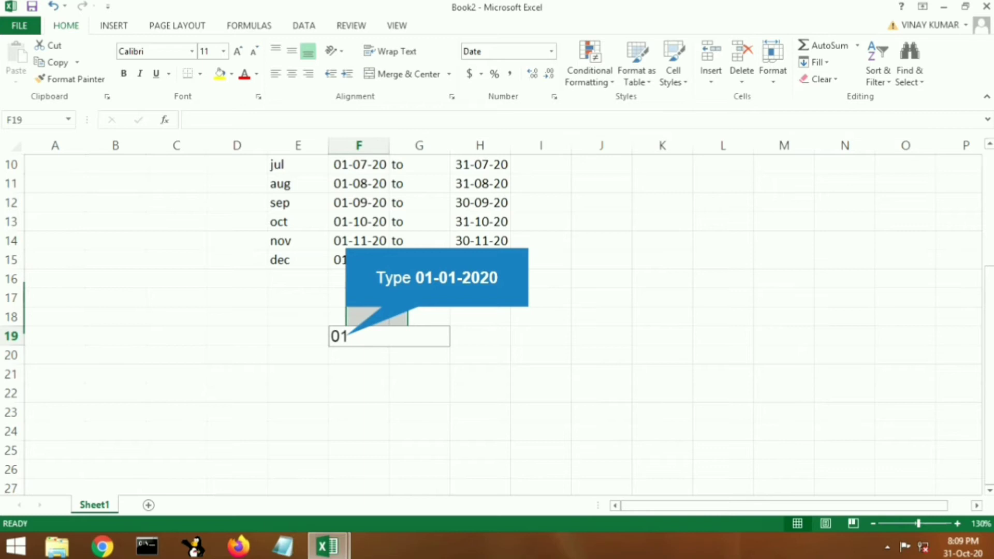
{"action": "type", "text": "-01-"}
{"action": "type", "text": "202"}
{"action": "type", "text": "0"}
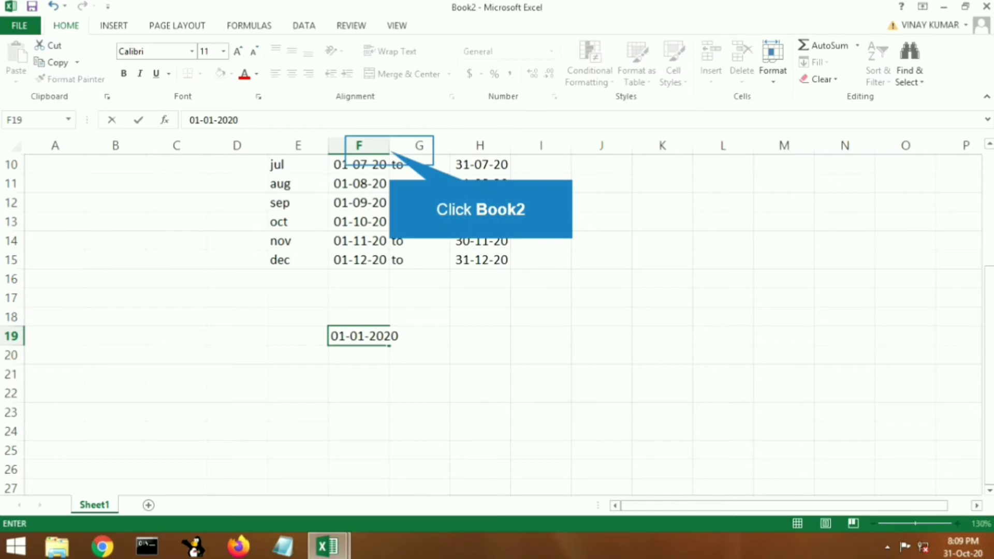
{"action": "left_click", "coordinate": [420, 146]}
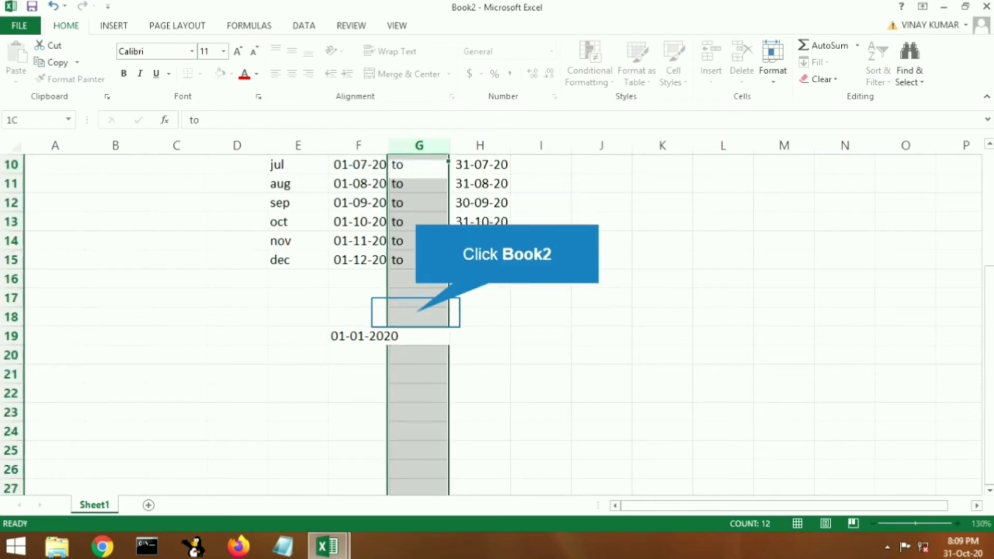
{"action": "left_click", "coordinate": [419, 316]}
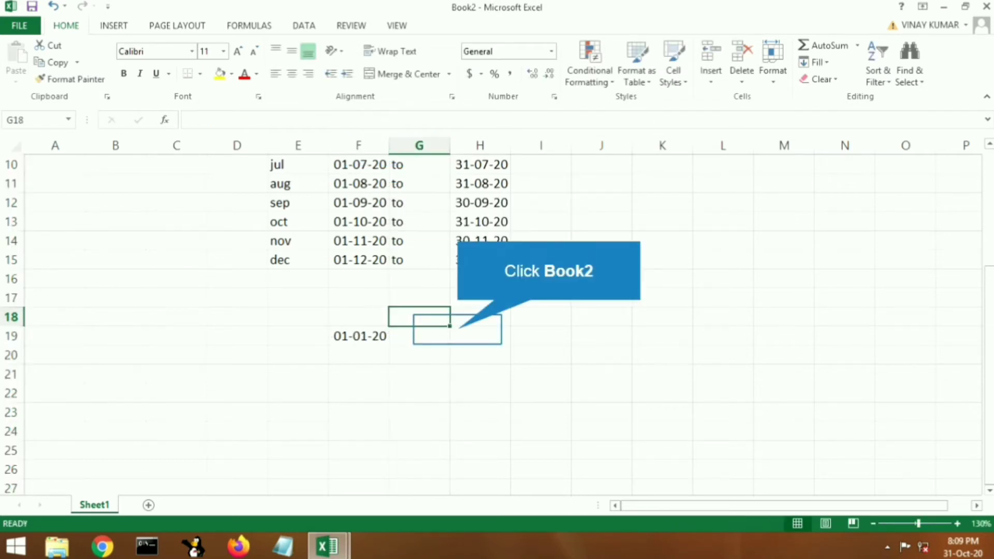
{"action": "type", "text": "t"}
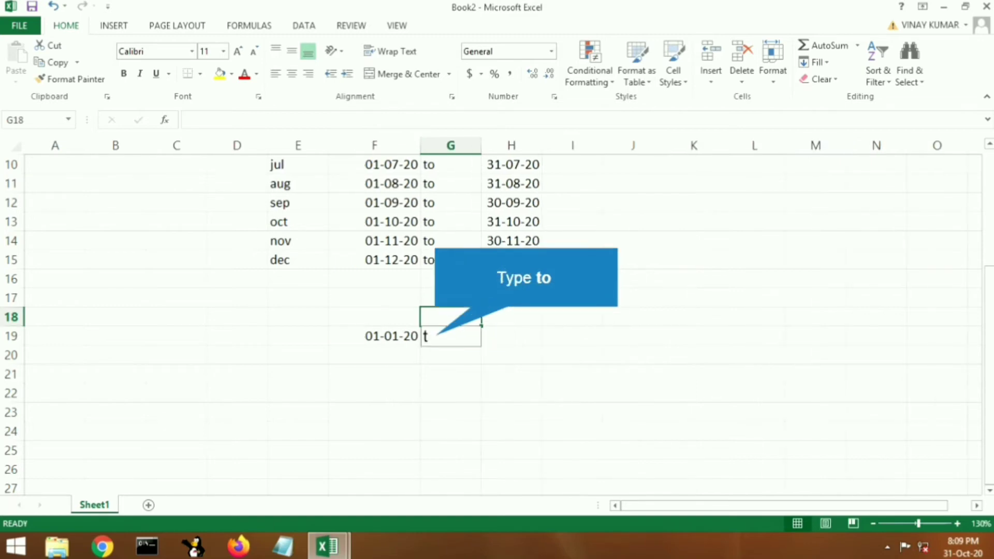
{"action": "type", "text": "o"}
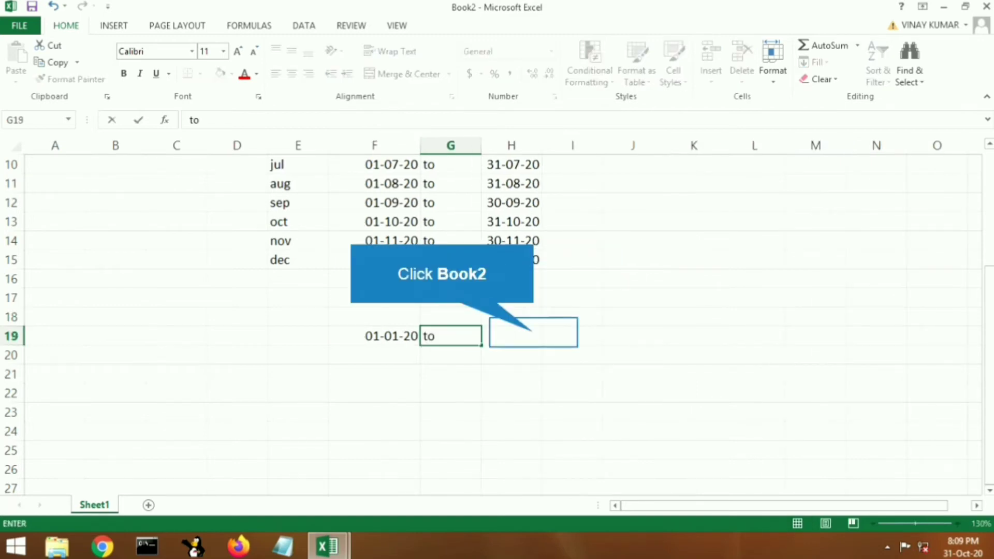
- Enter =EOMONTH(F19,2) in H19, correcting a #NAME? attempt, so it shows 43921
{"action": "left_click", "coordinate": [532, 335]}
{"action": "type", "text": "="}
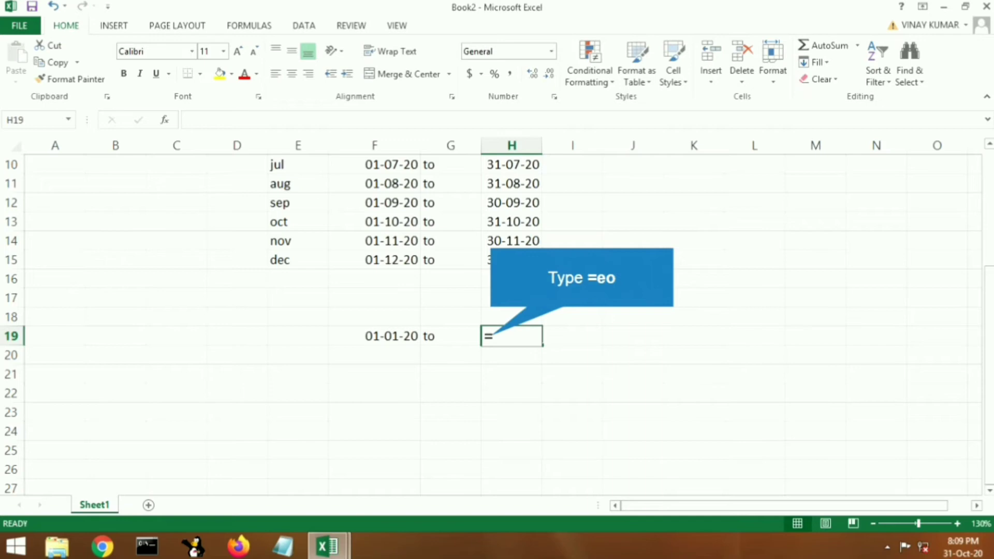
{"action": "type", "text": "eo"}
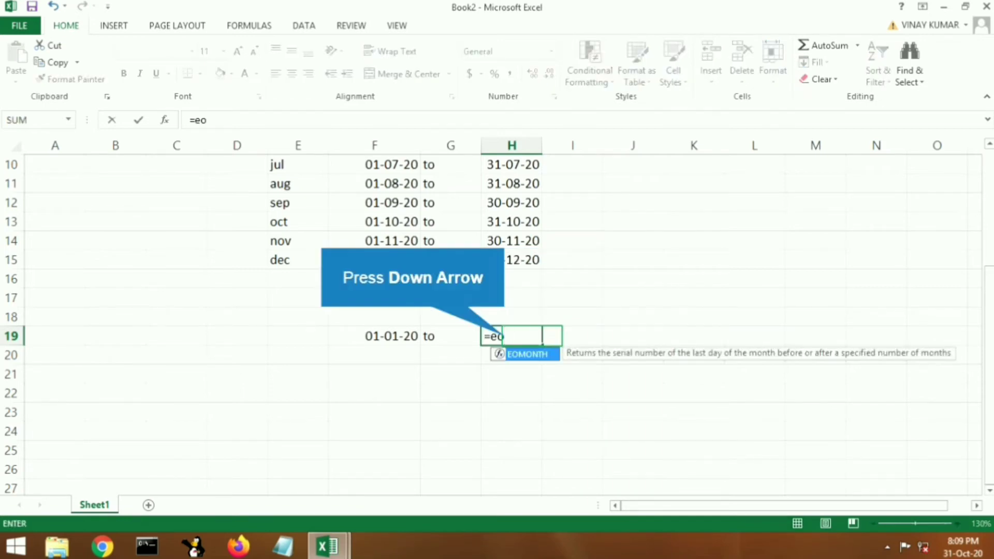
{"action": "key", "text": "Down"}
{"action": "key", "text": "Return"}
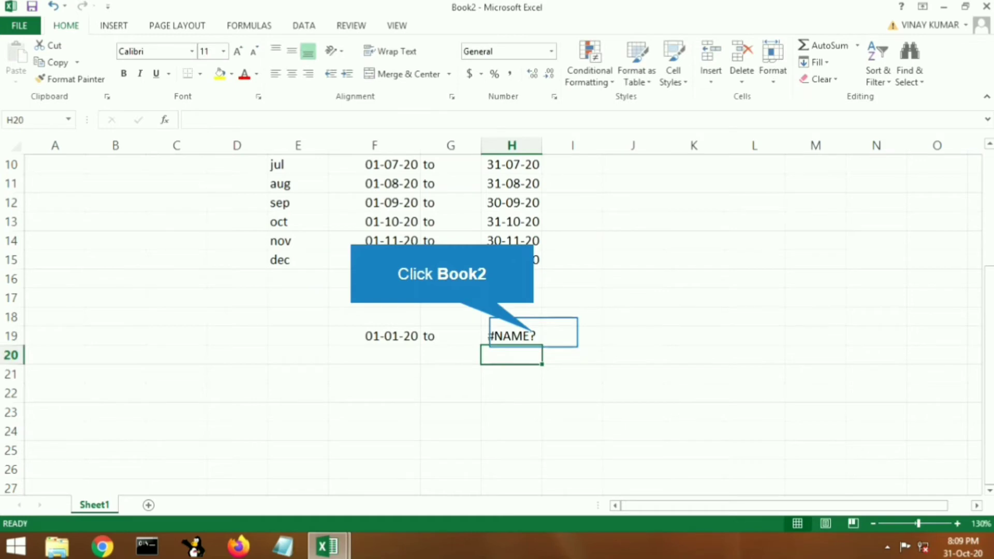
{"action": "key", "text": "Up"}
{"action": "type", "text": "=e"}
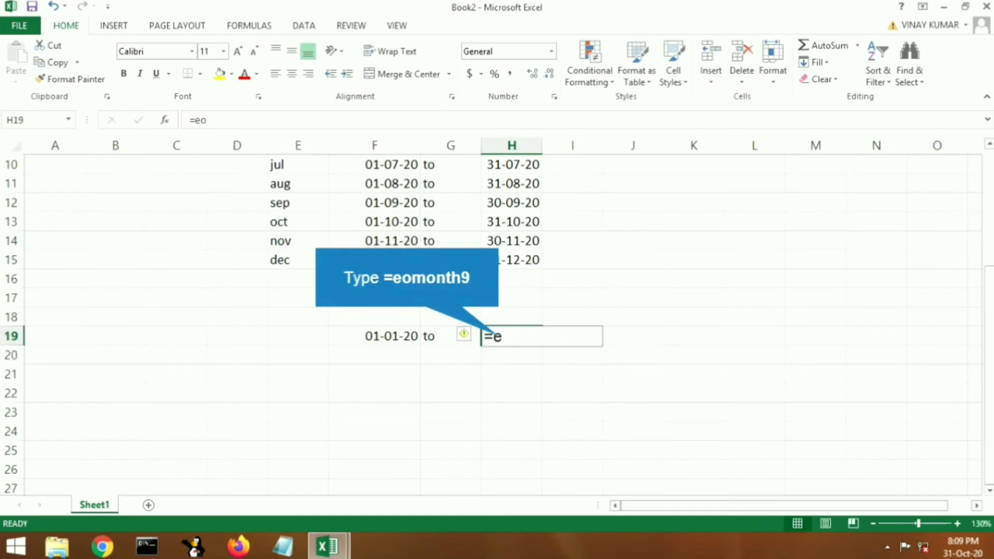
{"action": "type", "text": "omo"}
{"action": "type", "text": "nth"}
{"action": "type", "text": "("}
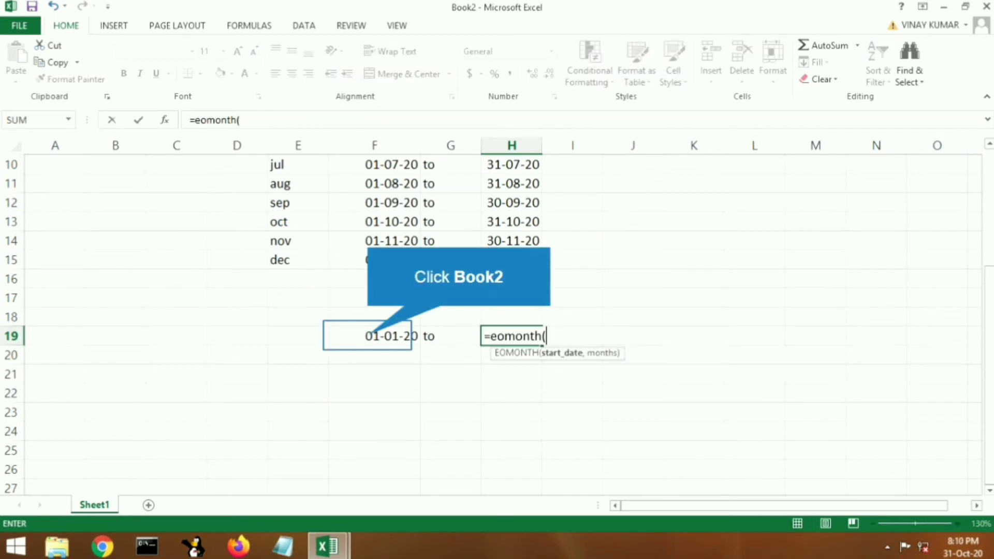
{"action": "key", "text": "Left"}
{"action": "key", "text": "Left"}
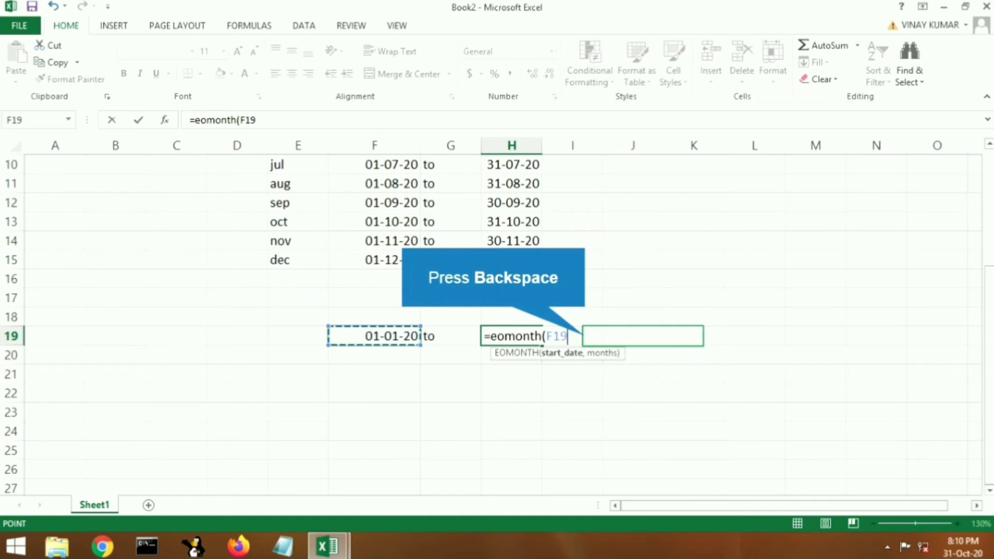
{"action": "type", "text": ":F1"}
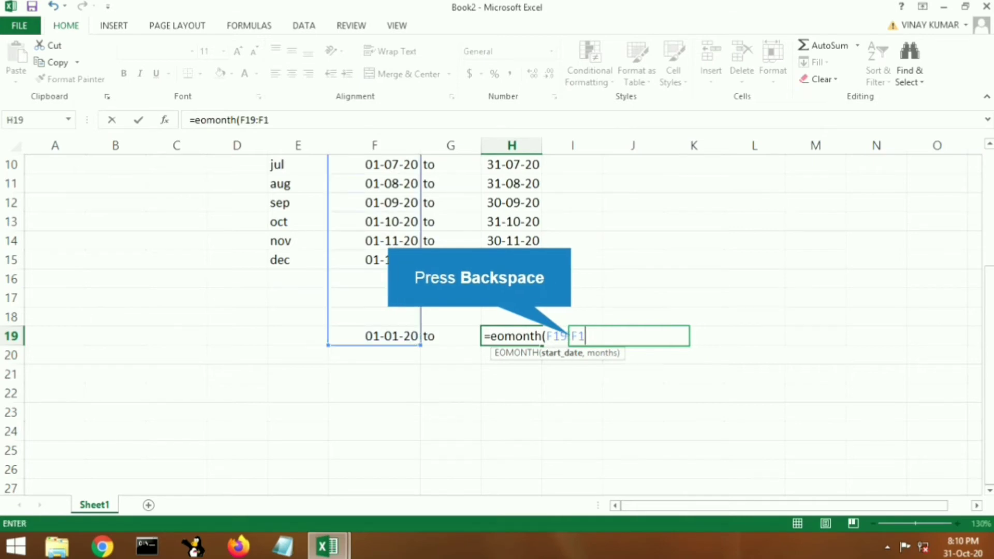
{"action": "key", "text": "BackSpace"}
{"action": "key", "text": "BackSpace"}
{"action": "key", "text": "BackSpace"}
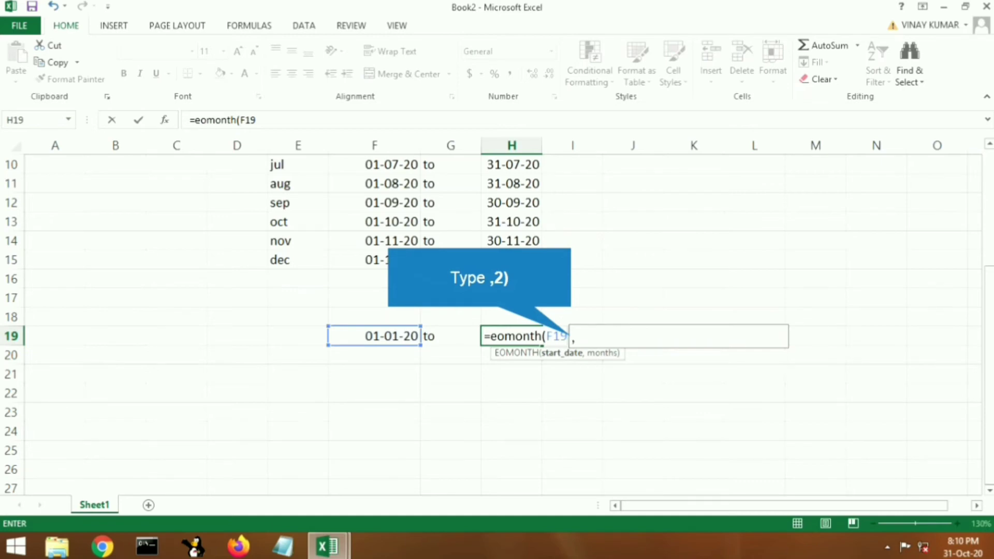
{"action": "type", "text": "2"}
{"action": "type", "text": ")"}
{"action": "key", "text": "Return"}
{"action": "key", "text": "Return"}
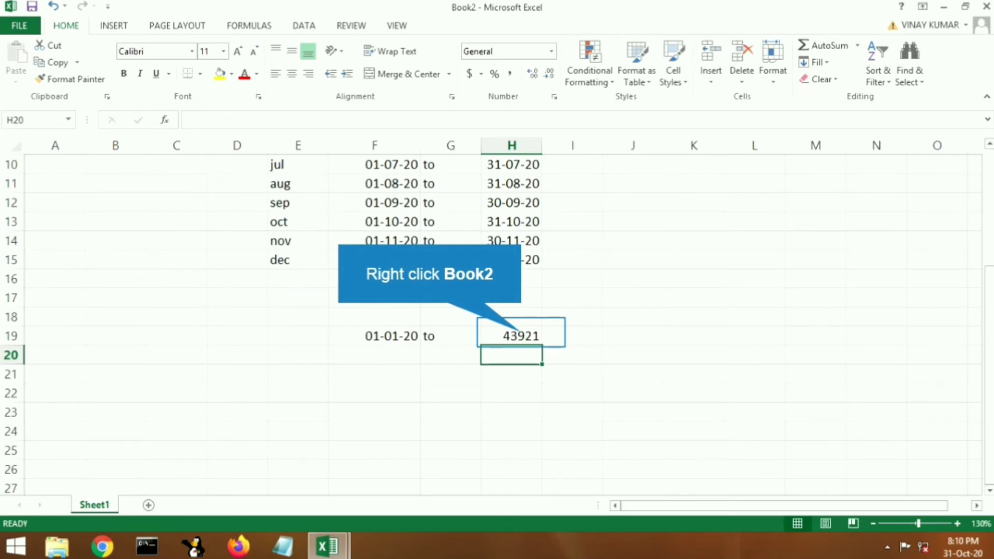
- Give H19 the Date number format via Format Cells so it reads 31-03-20
{"action": "right_click", "coordinate": [520, 336]}
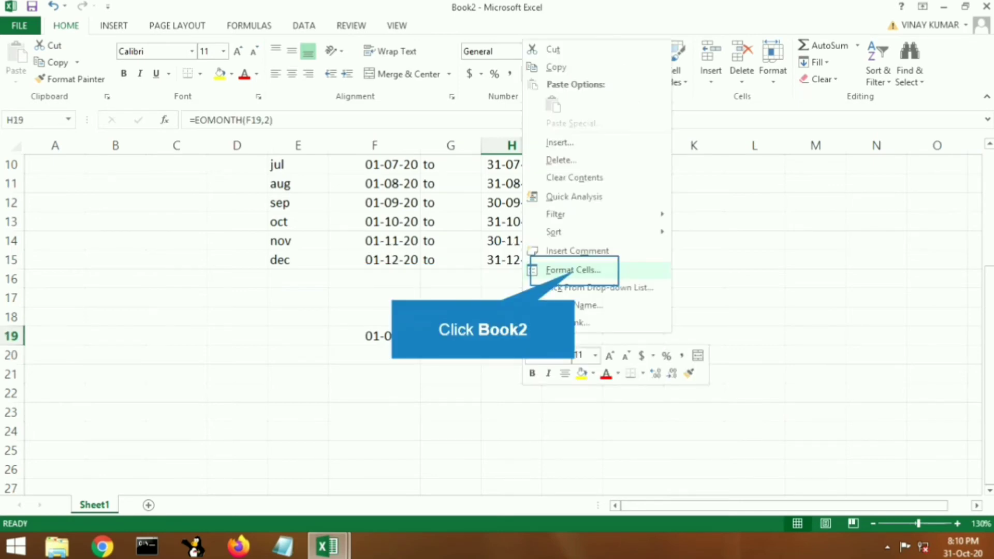
{"action": "left_click", "coordinate": [574, 270]}
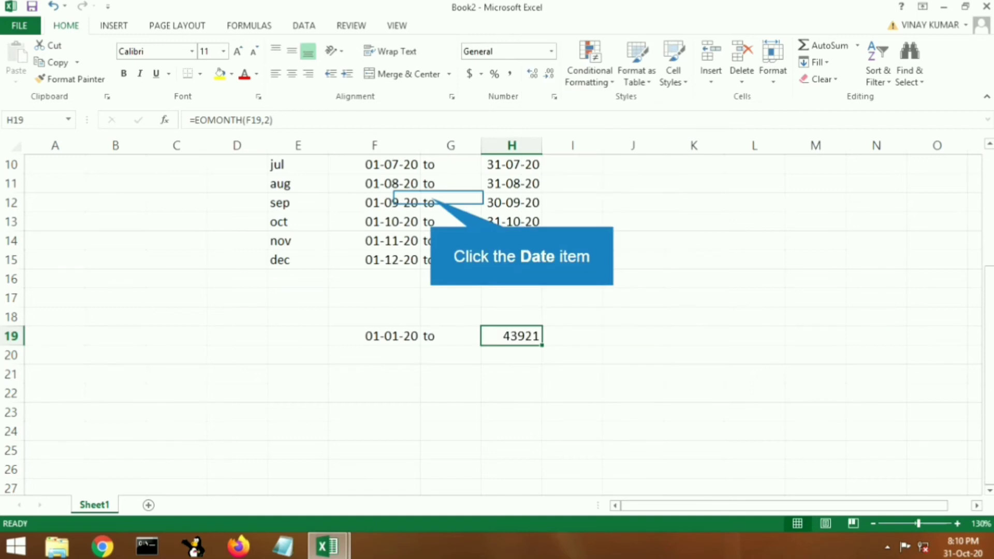
{"action": "left_click", "coordinate": [432, 198]}
{"action": "left_click", "coordinate": [672, 417]}
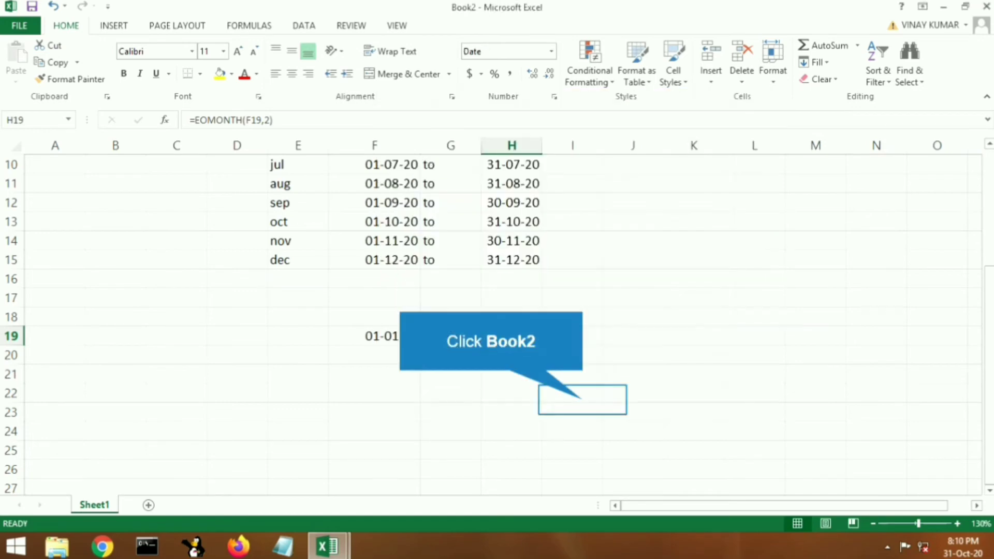
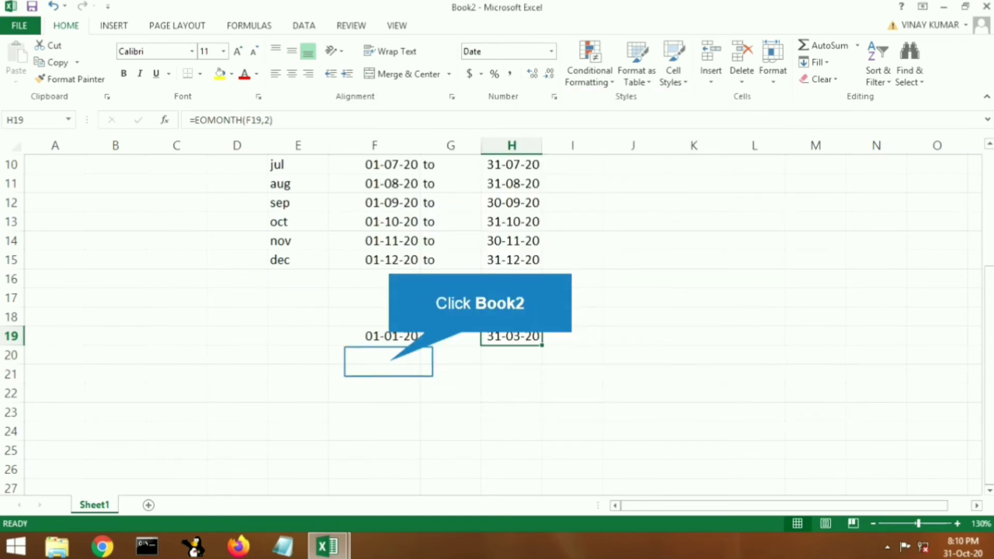
- Enter the start date 01-01-2020 in F20, then select G20 for the word 'to'
{"action": "left_click", "coordinate": [381, 355]}
{"action": "type", "text": "01-"}
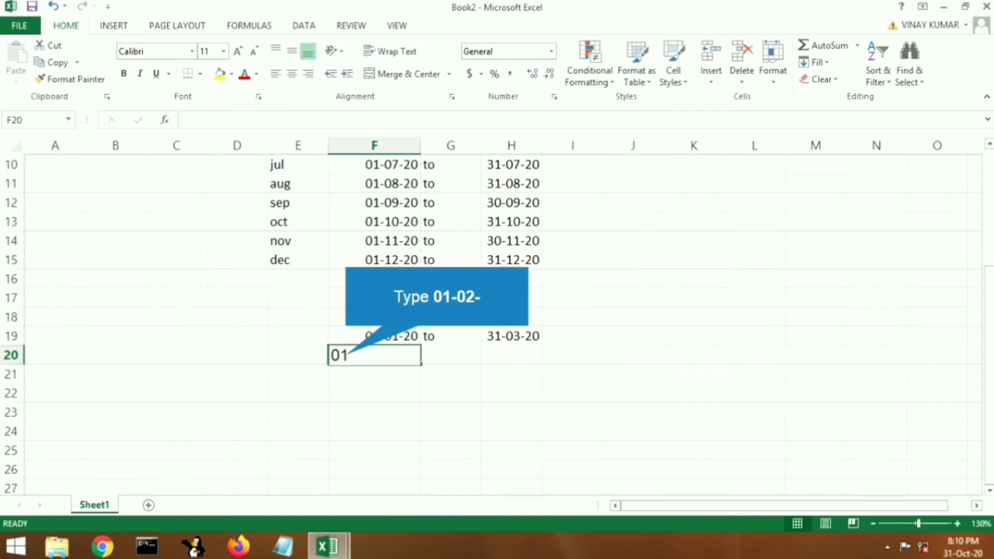
{"action": "type", "text": "02"}
{"action": "key", "text": "BackSpace"}
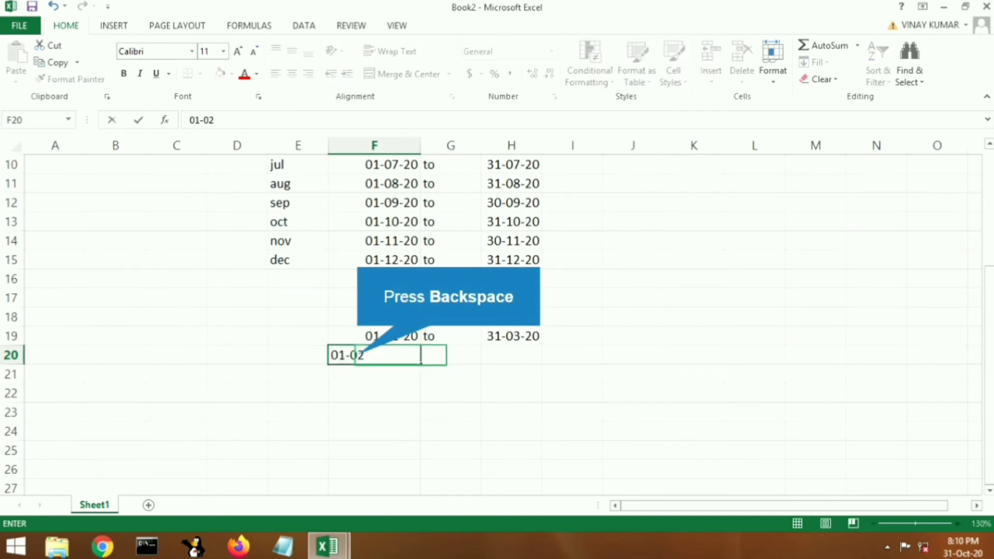
{"action": "key", "text": "BackSpace"}
{"action": "type", "text": "1-"}
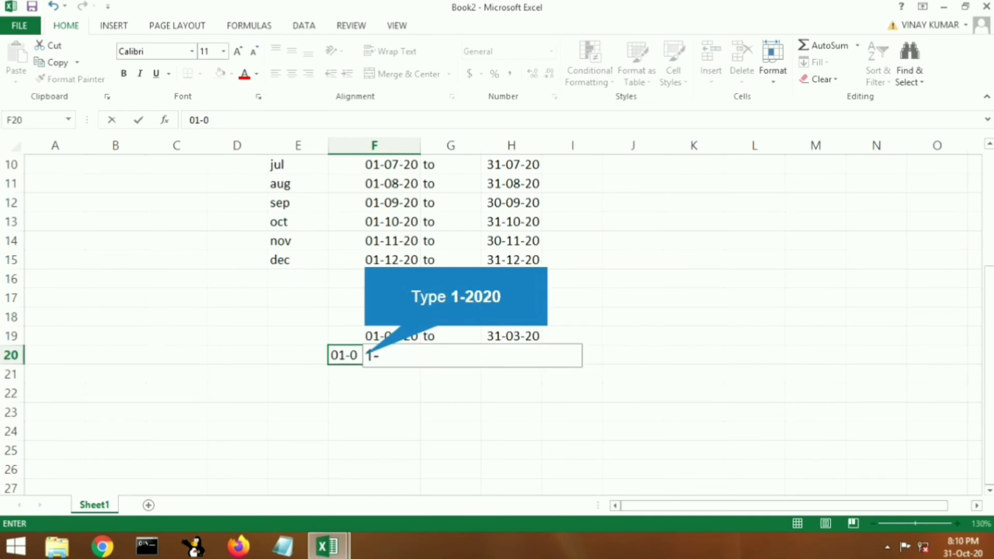
{"action": "type", "text": "2020"}
{"action": "key", "text": "Return"}
{"action": "left_click", "coordinate": [458, 355]}
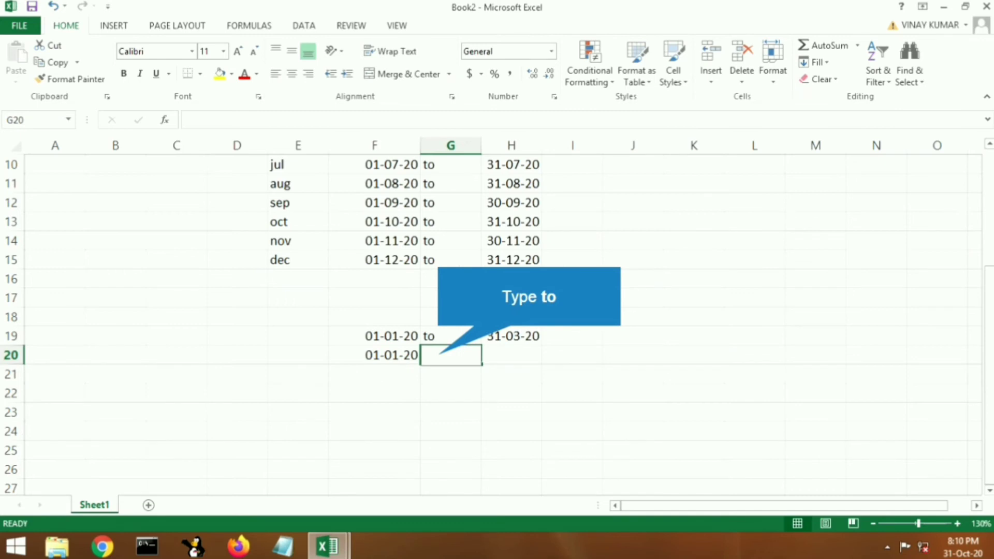
{"action": "type", "text": "to"}
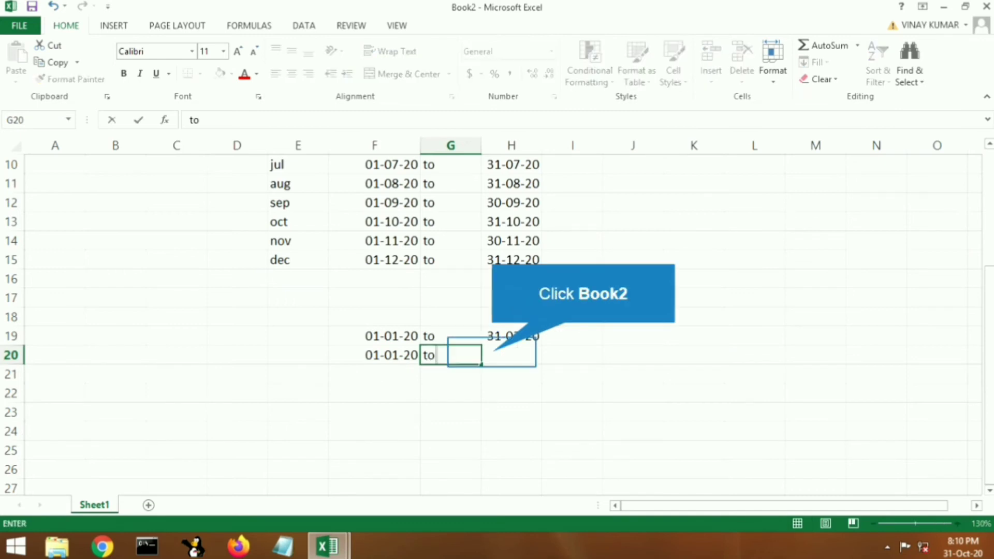
- Enter =EOMONTH(F20,5) in H20, correcting the misspelled function name, to return 30-06-20
{"action": "left_click", "coordinate": [492, 354]}
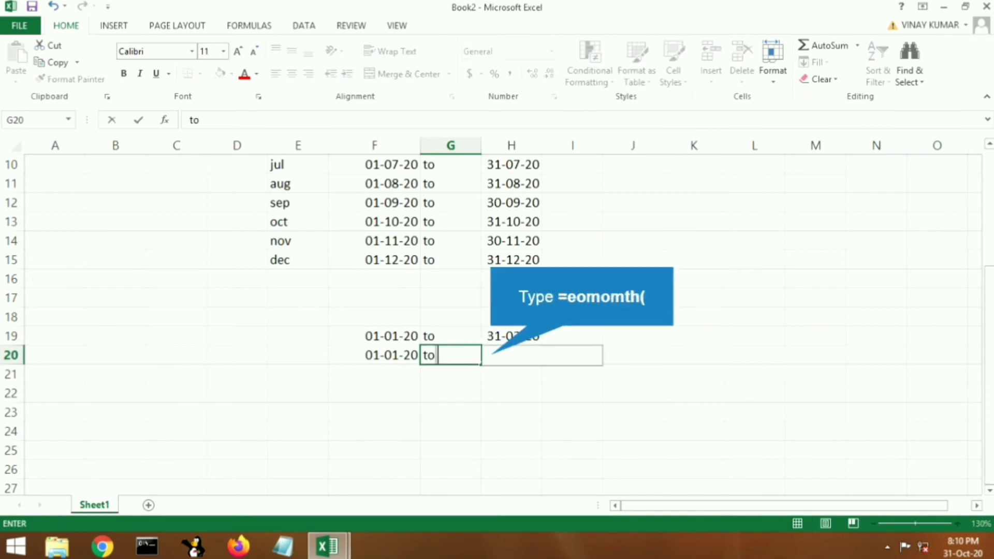
{"action": "type", "text": "=eomo"}
{"action": "type", "text": "mth("}
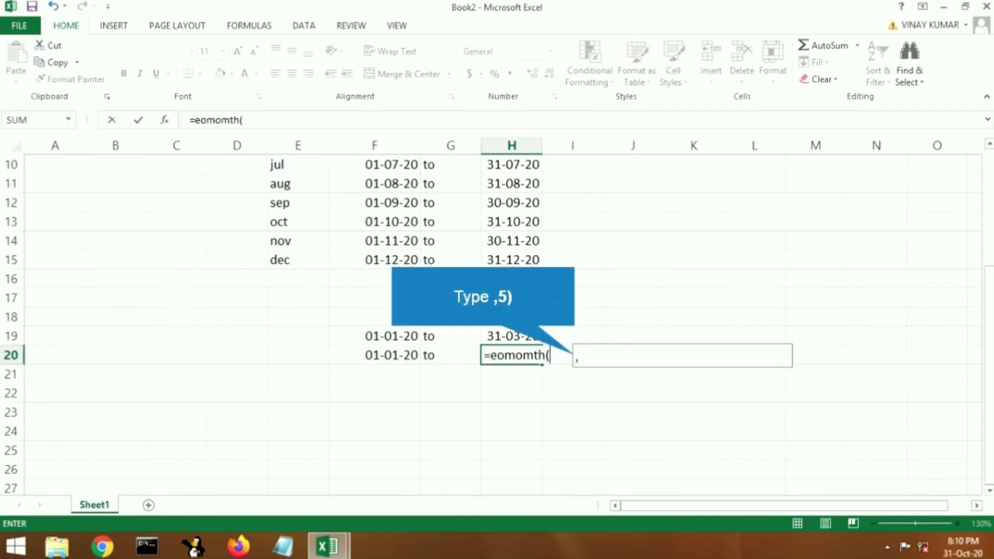
{"action": "type", "text": "5"}
{"action": "type", "text": ")"}
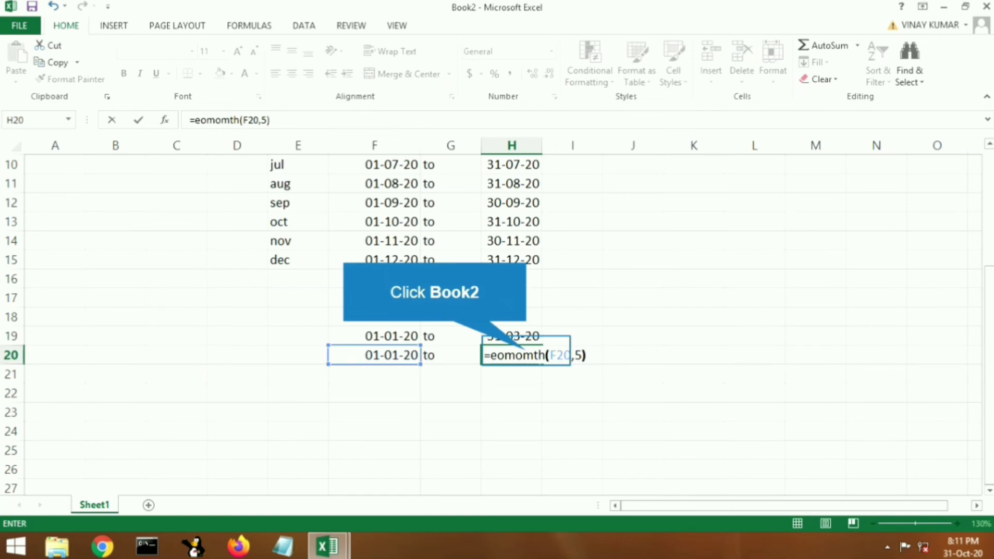
{"action": "key", "text": "ctrl+Return"}
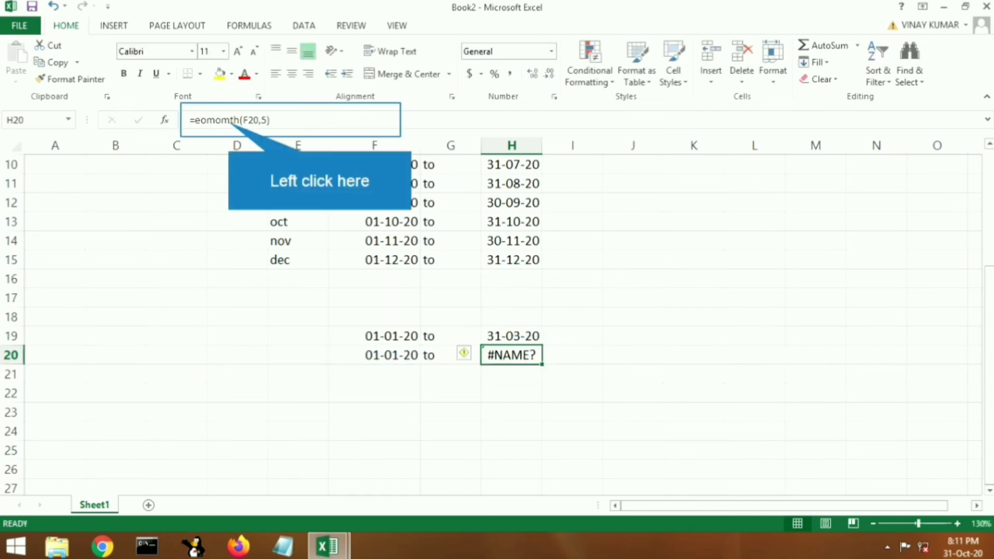
{"action": "left_click", "coordinate": [224, 120]}
{"action": "key", "text": "BackSpace"}
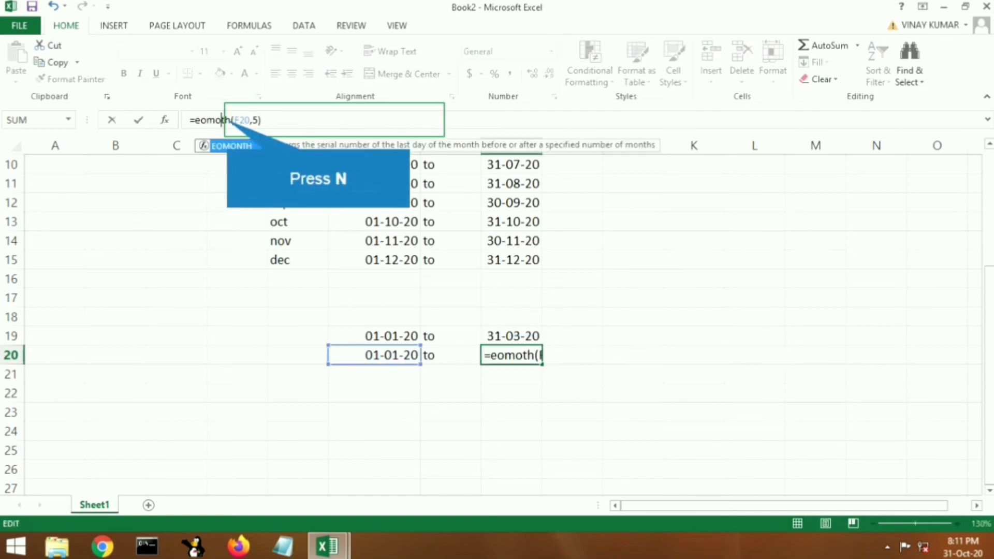
{"action": "type", "text": "n"}
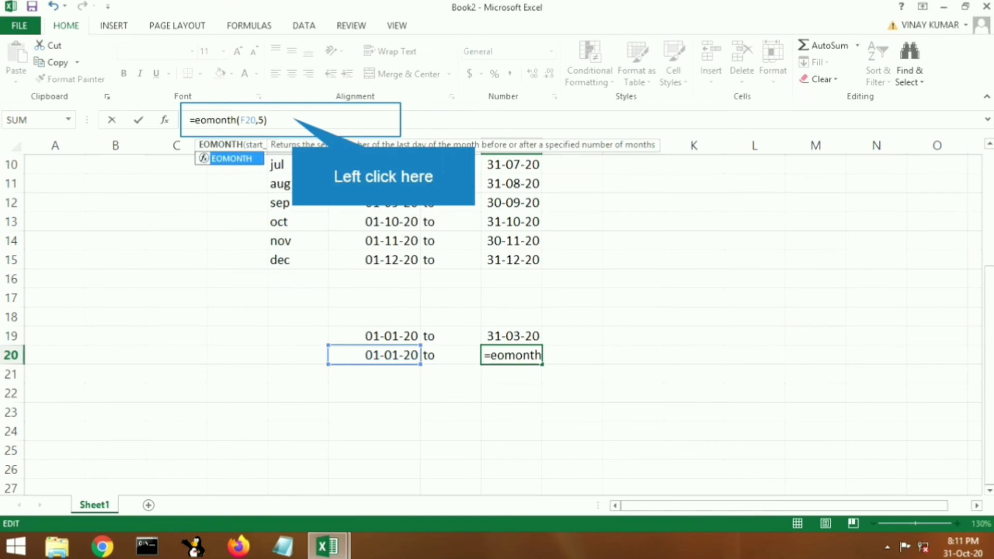
{"action": "key", "text": "Return"}
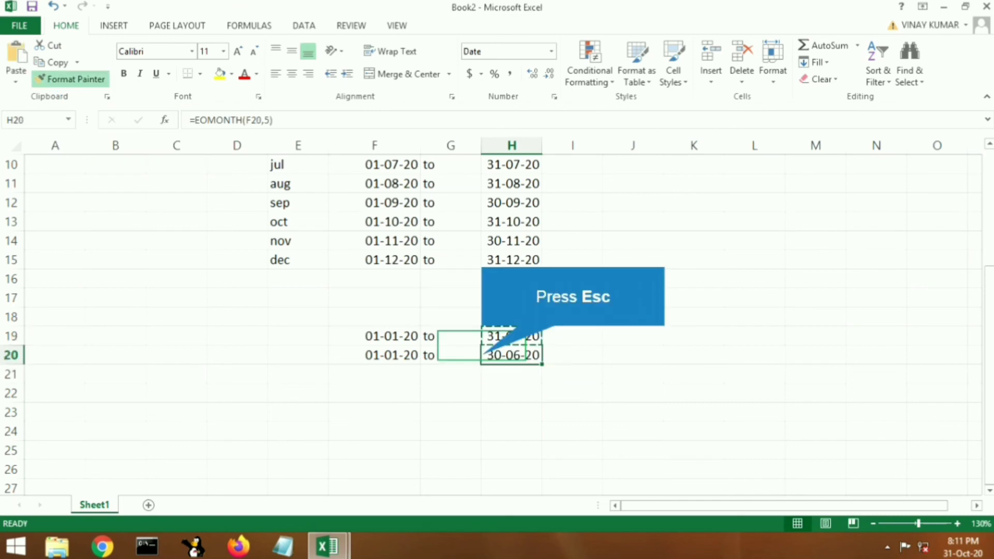
- Cancel the pending format copy to clear the leftover outline
{"action": "key", "text": "Escape"}
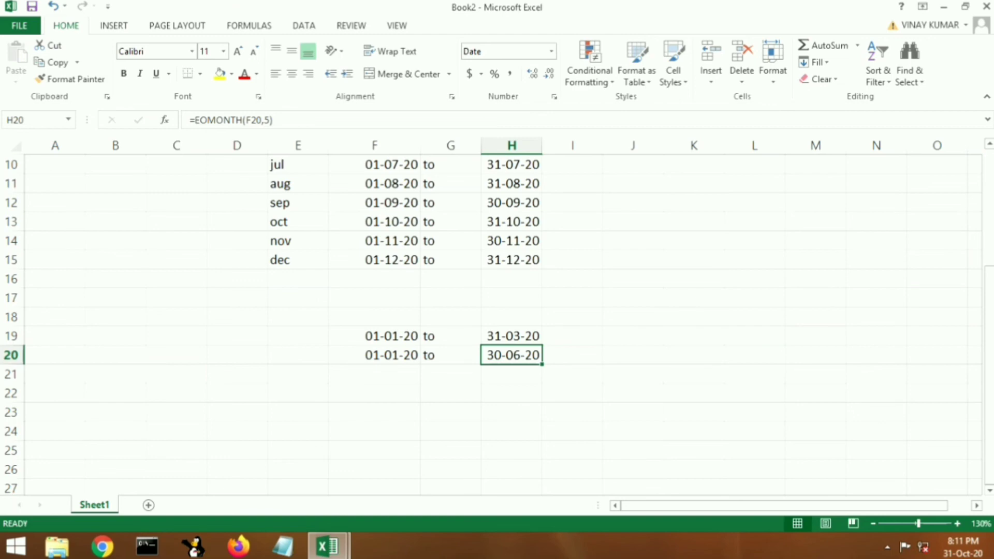
{"action": "scroll", "coordinate": [573, 353], "scroll_direction": "up", "scroll_amount": 2}
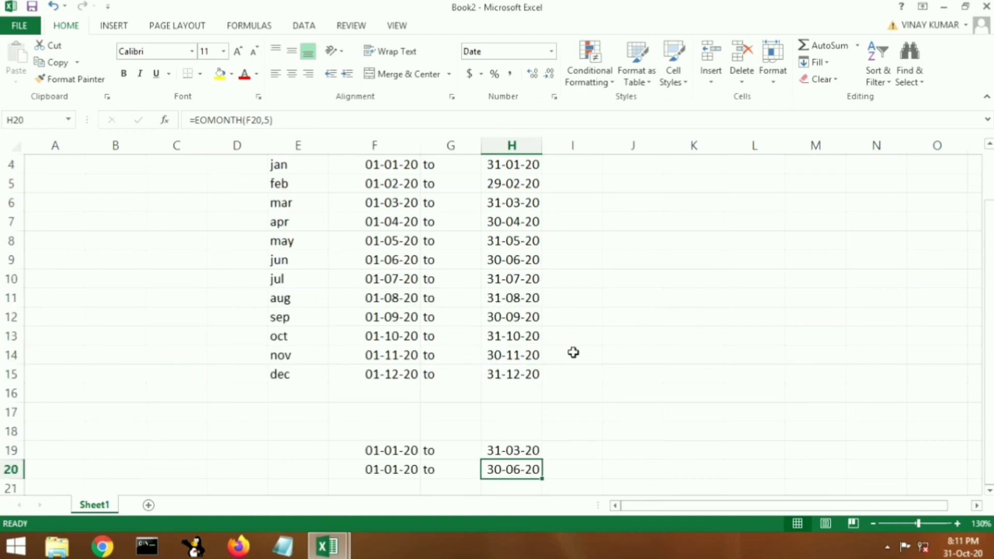